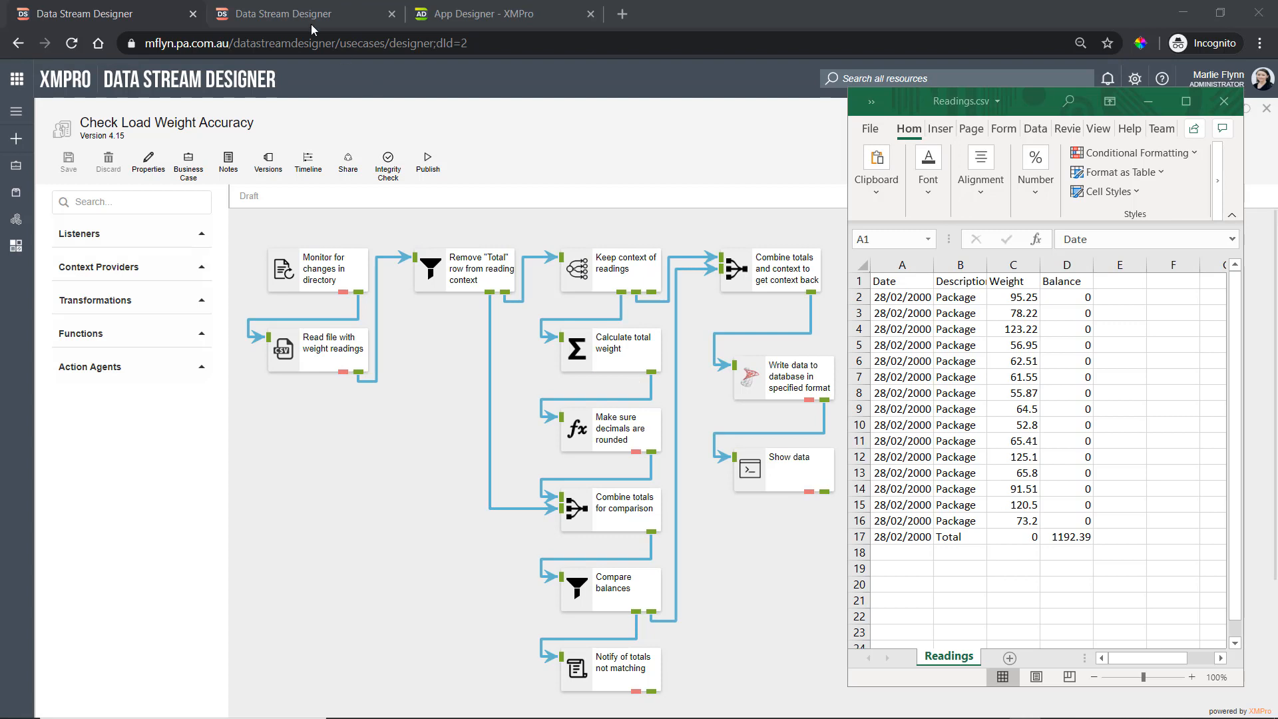
- Add a Run Recommendation action agent to the Predict Pump Failure data stream, below and beside Get sensor readings
left_click(289, 8)
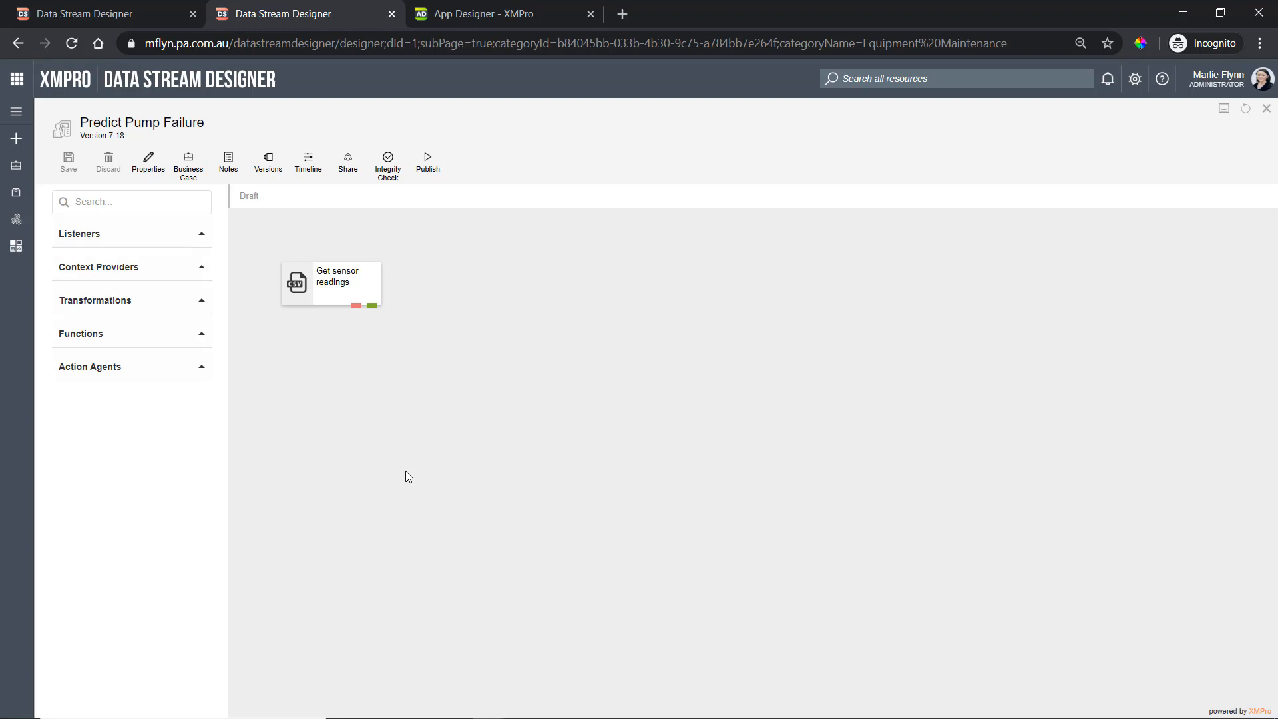
left_click(125, 205)
type("run")
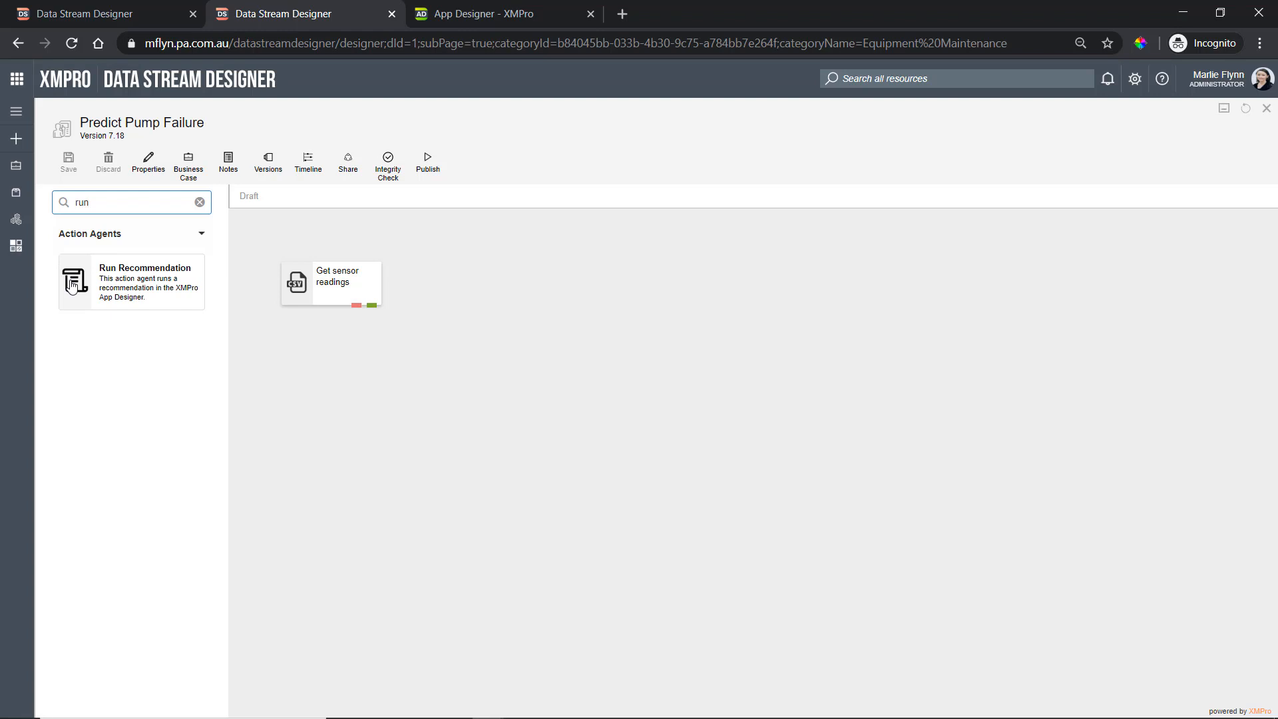
left_click_drag(73, 286, 404, 364)
left_click(199, 202)
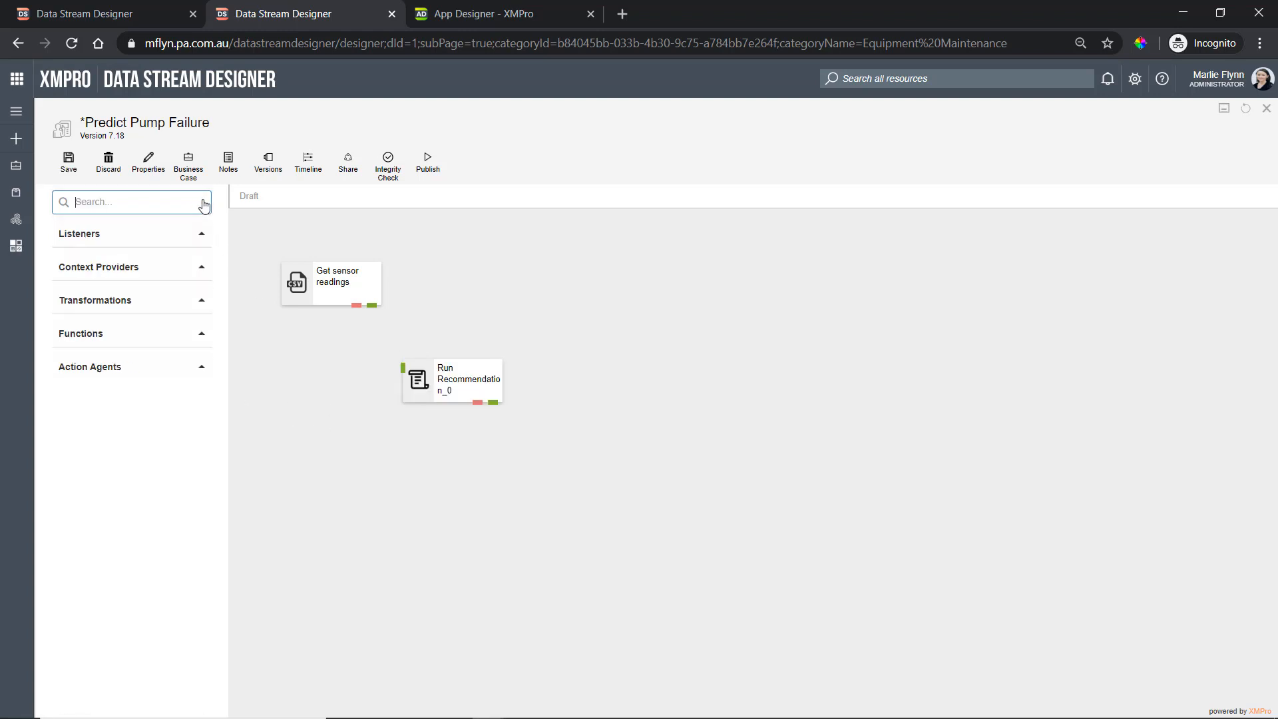
- Connect the green output of Get sensor readings to the input of the Run Recommendation agent
left_click(359, 288)
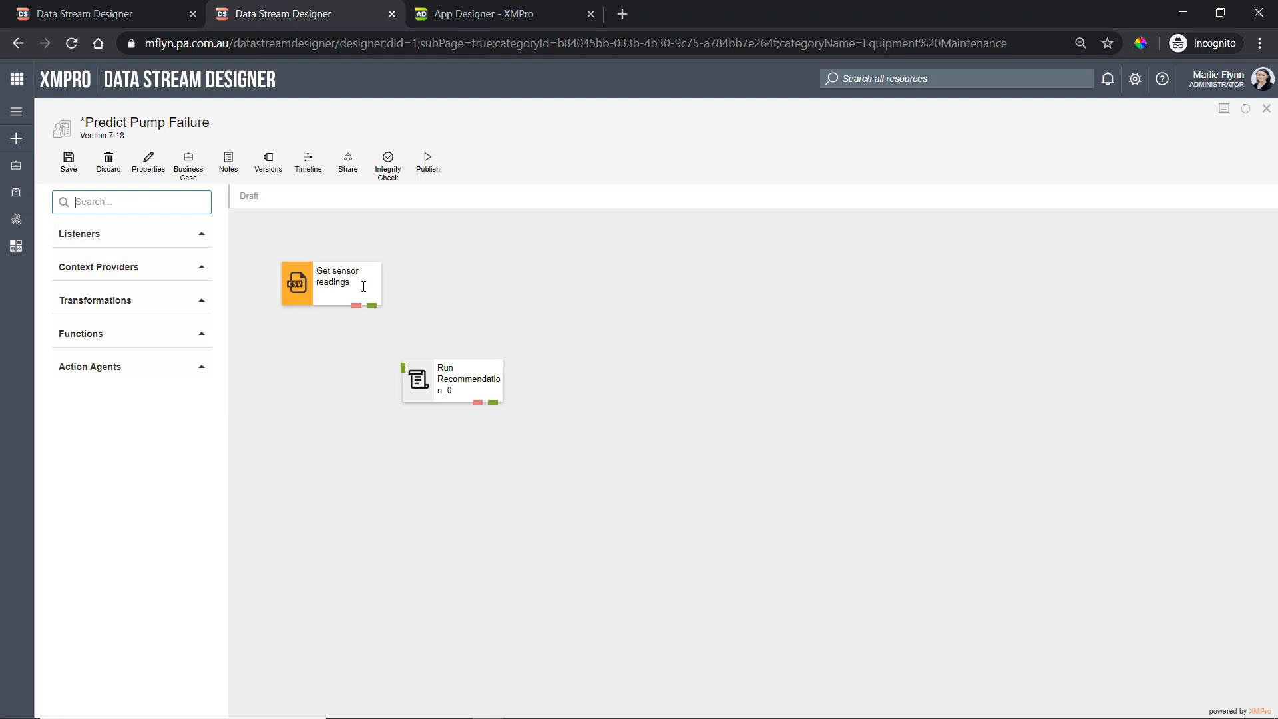
left_click_drag(372, 305, 406, 371)
left_click(409, 374)
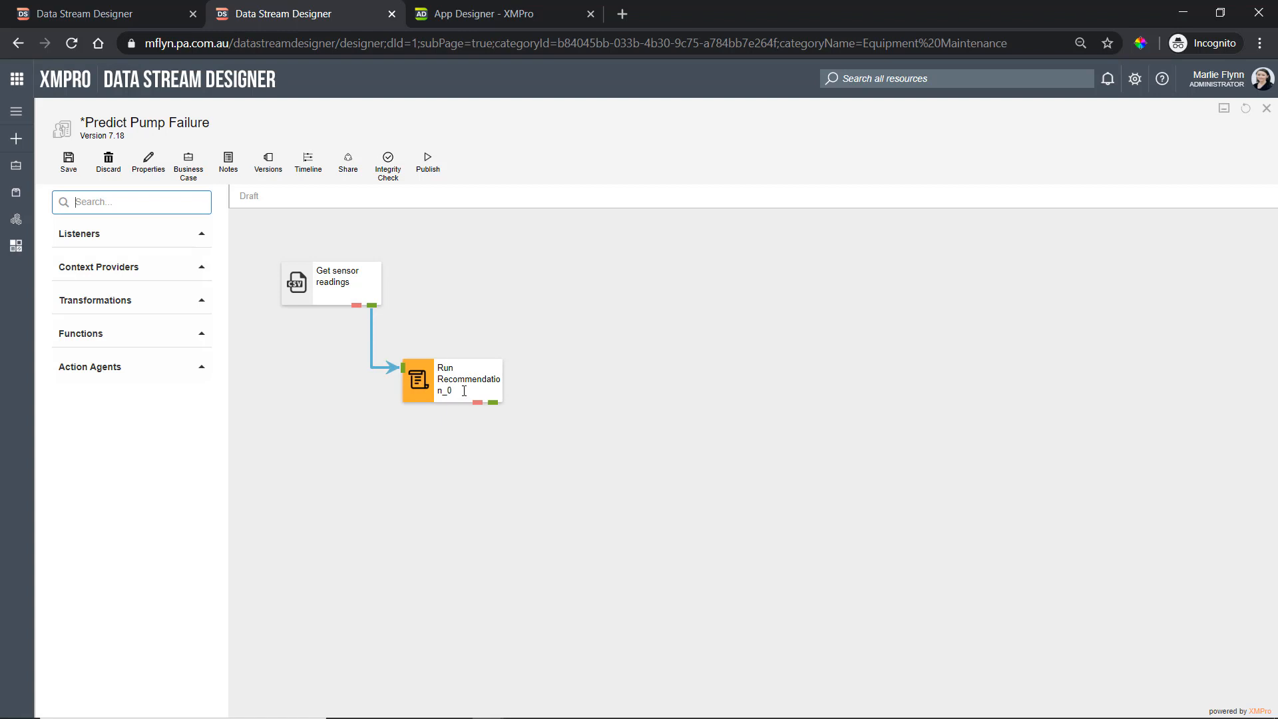
- Rename the new agent as Run Recommendation without the _0 suffix and save the data stream
left_click(464, 391)
key("BackSpace")
key("BackSpace")
left_click(450, 298)
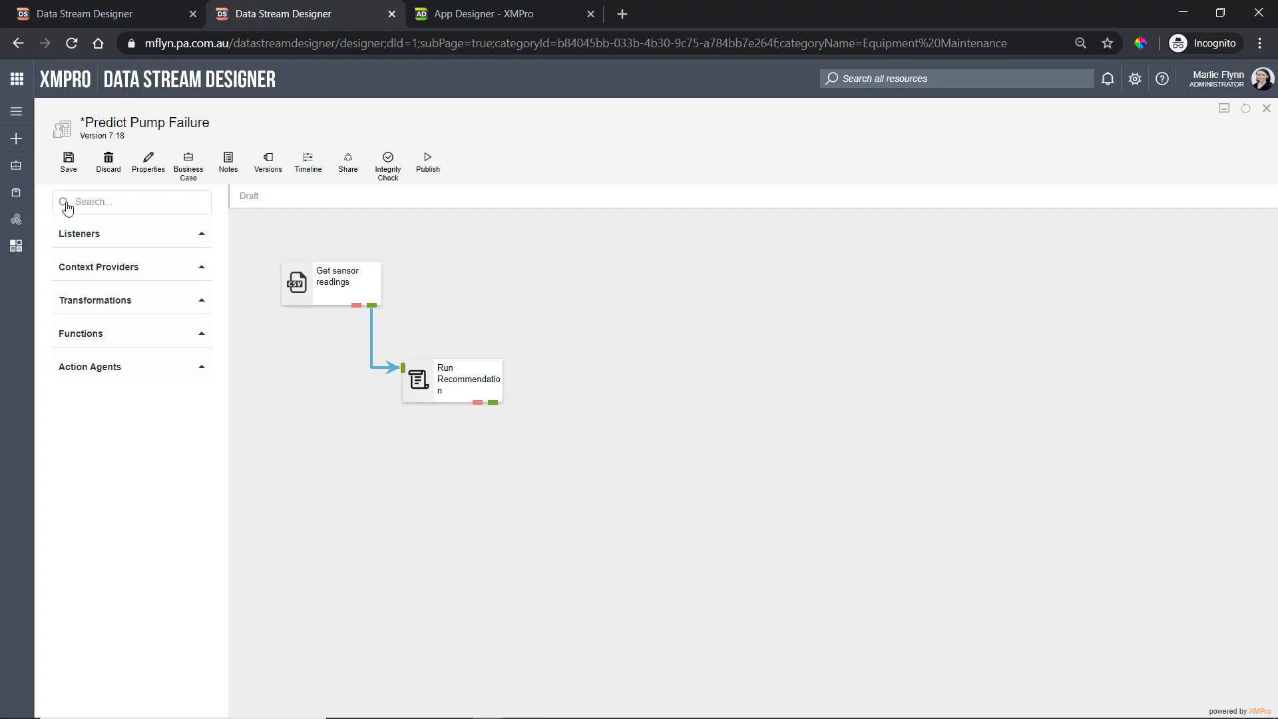
left_click(83, 162)
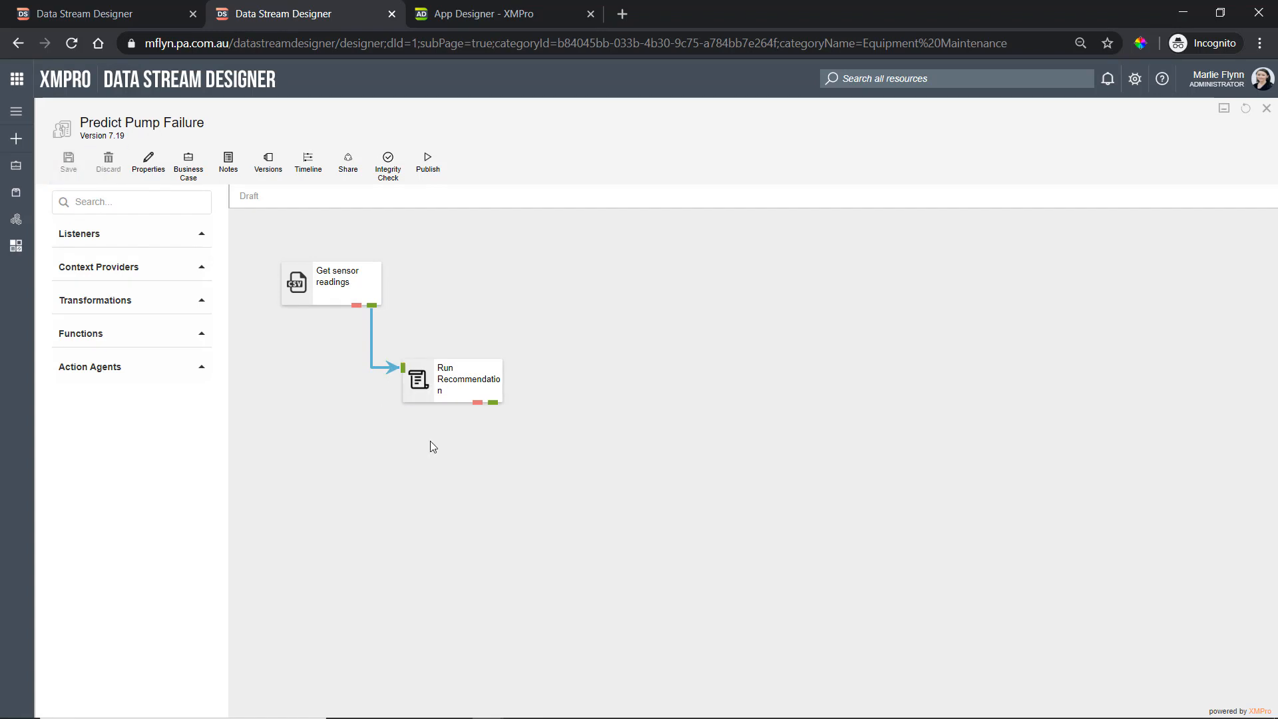
left_click(421, 384)
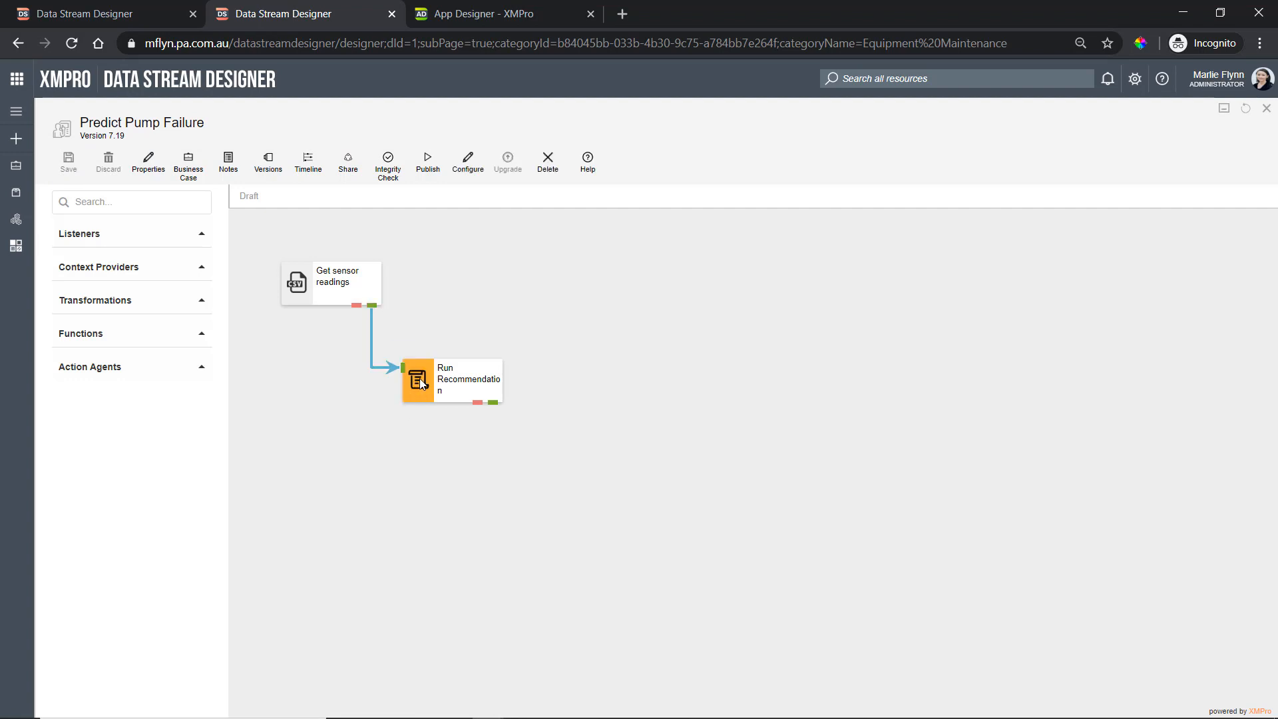
left_click(477, 175)
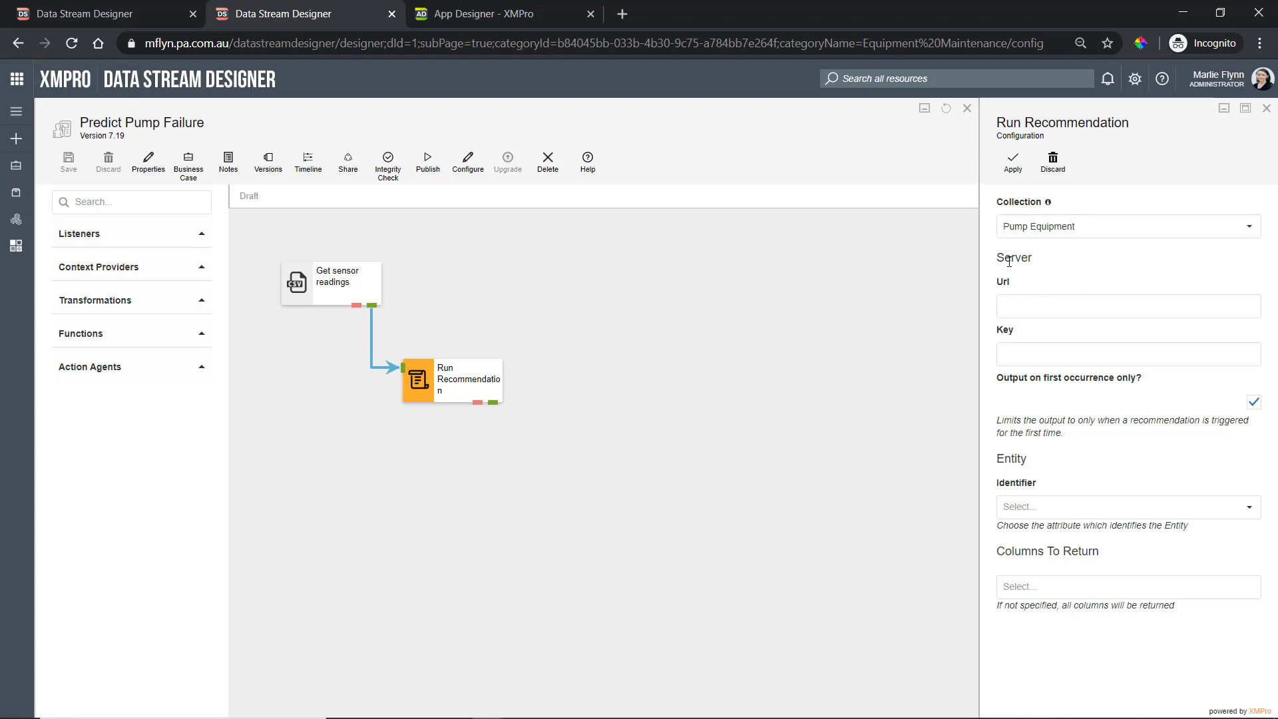
left_click(1006, 299)
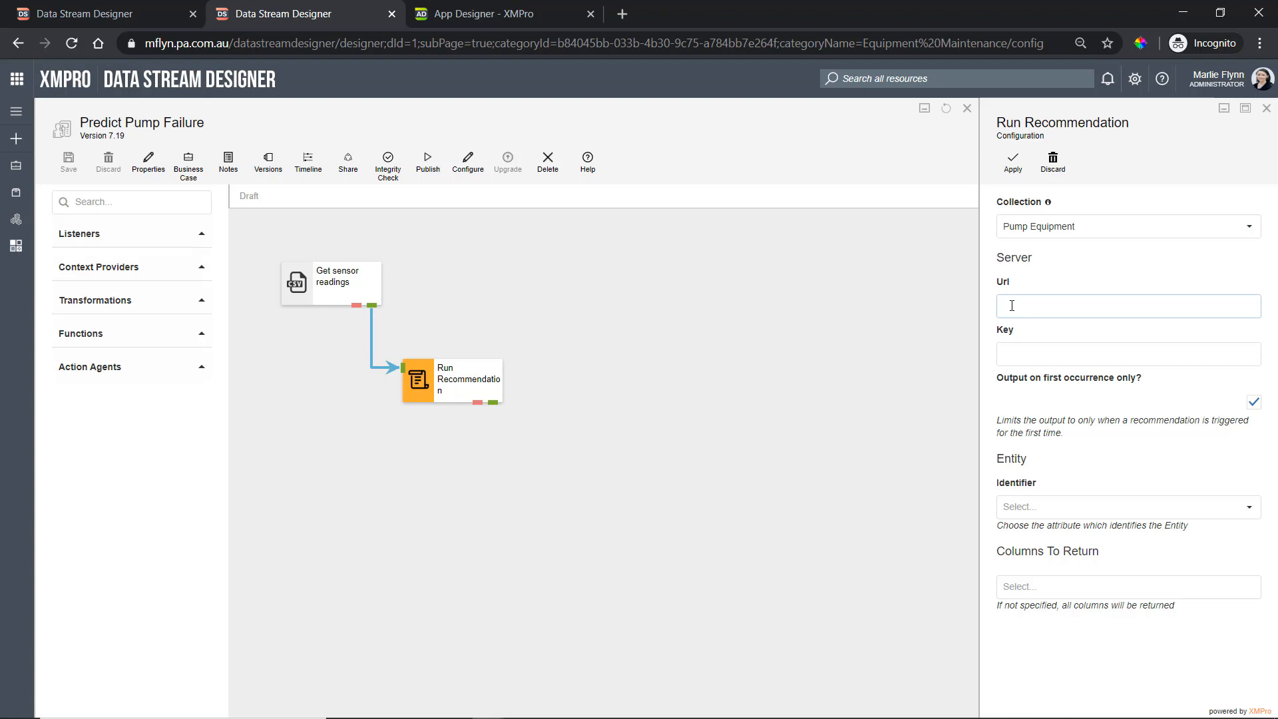
left_click(1012, 306)
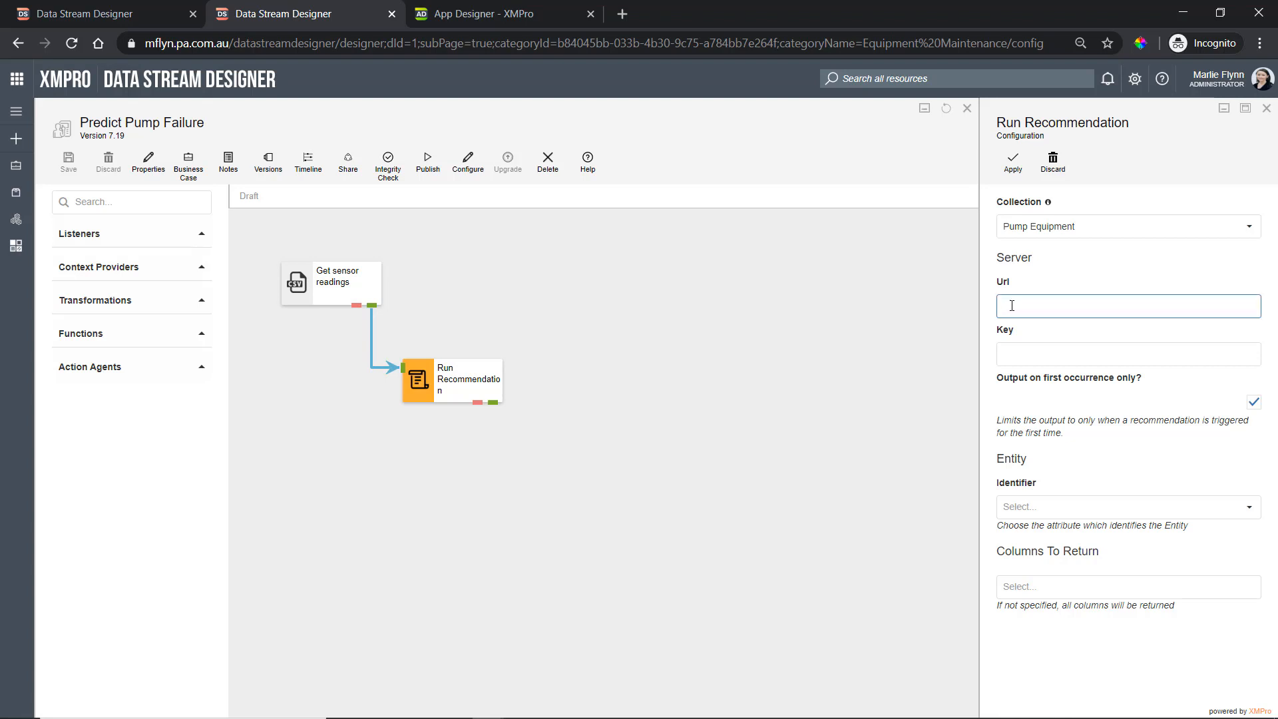
left_click(506, 8)
left_click(349, 37)
key("ctrl+c")
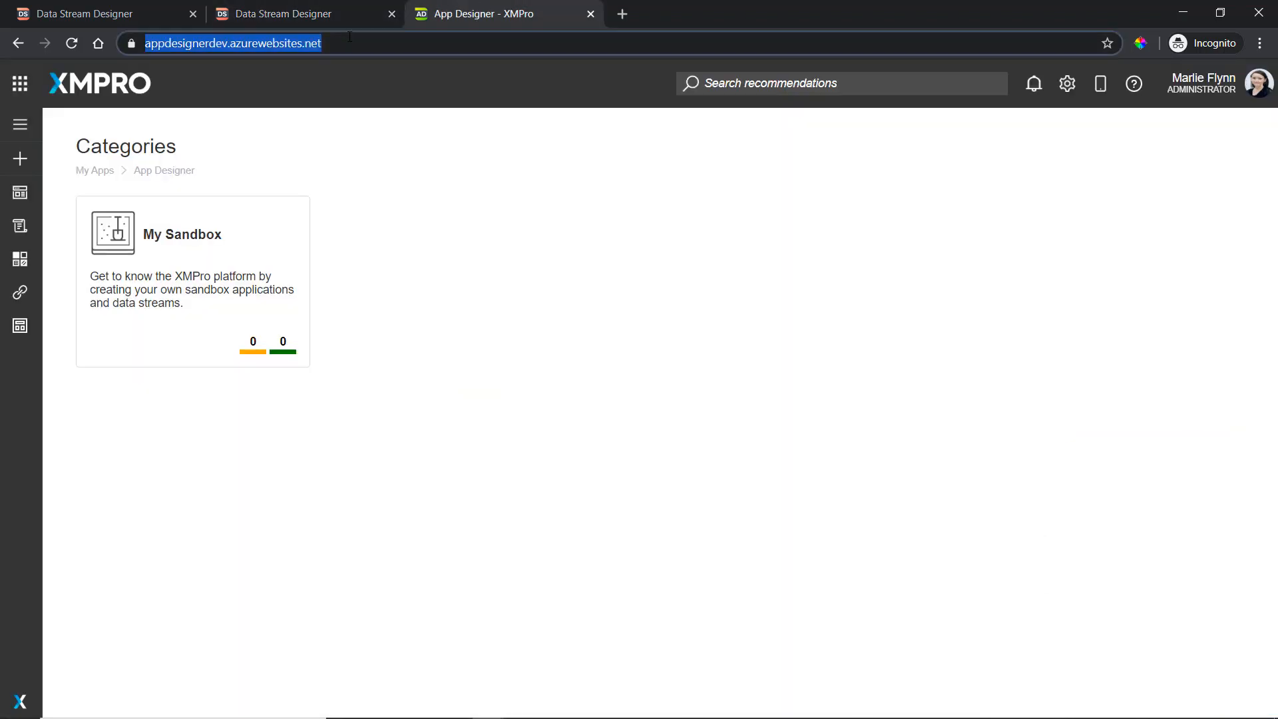
left_click(320, 13)
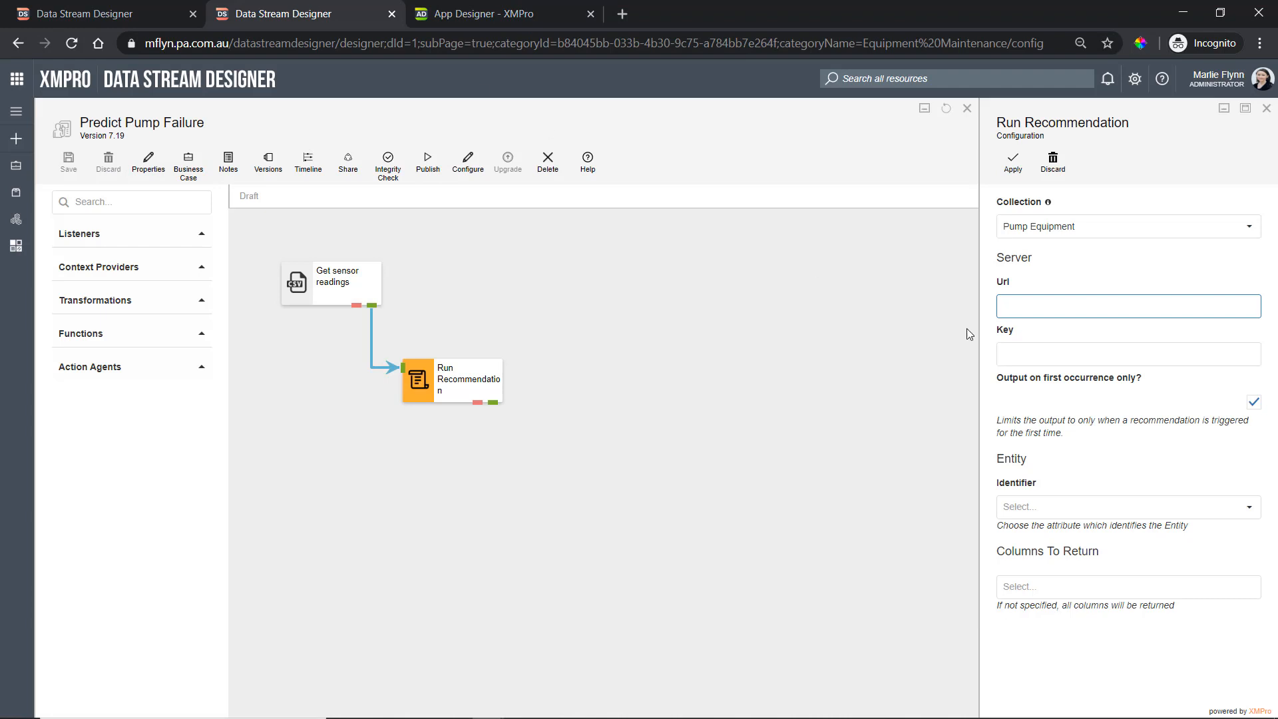
key("ctrl+v")
- Copy the Integration Key from the App Designer settings into the Run Recommendation agent's server Key field
left_click(1066, 353)
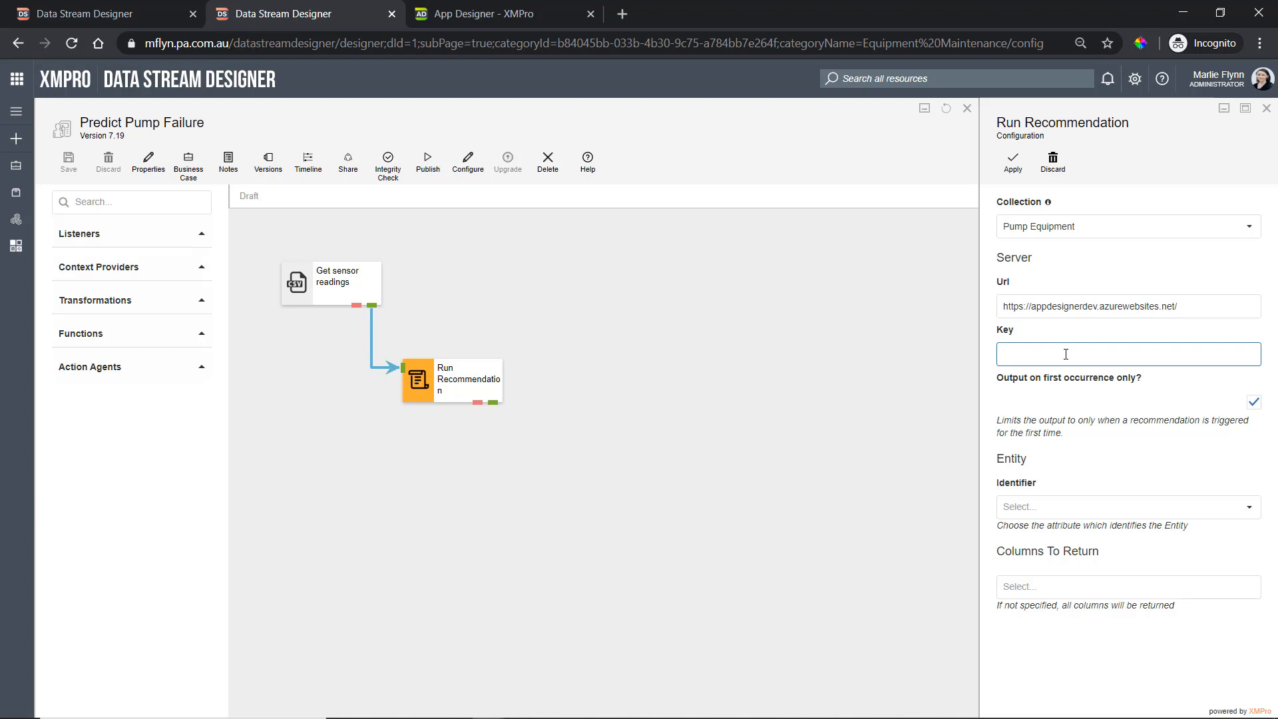
left_click(524, 18)
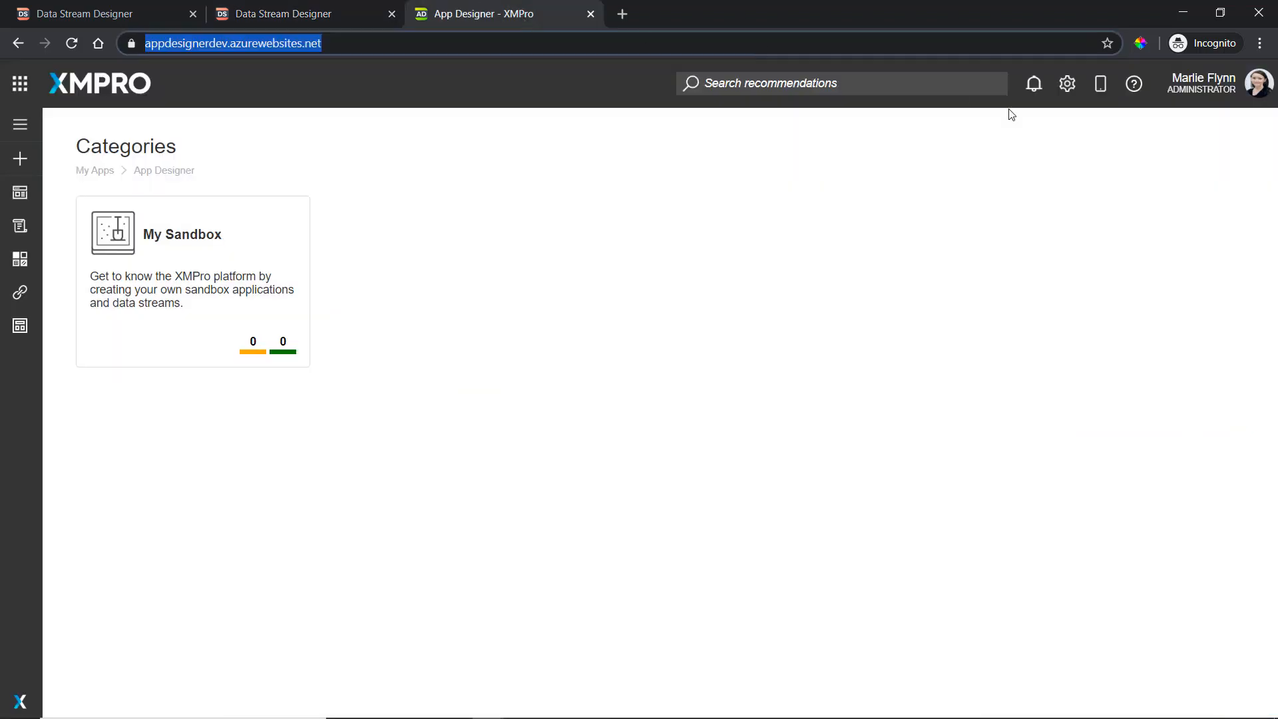
left_click(1067, 83)
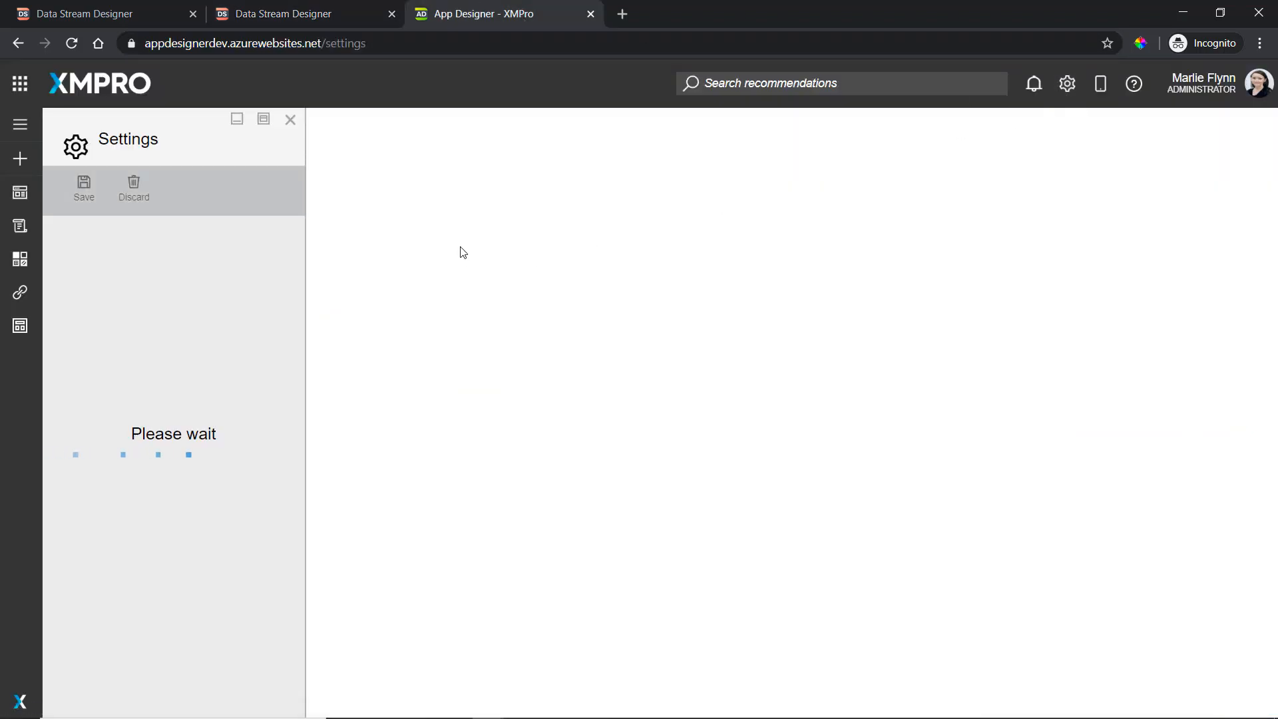
left_click(260, 358)
key("ctrl+a")
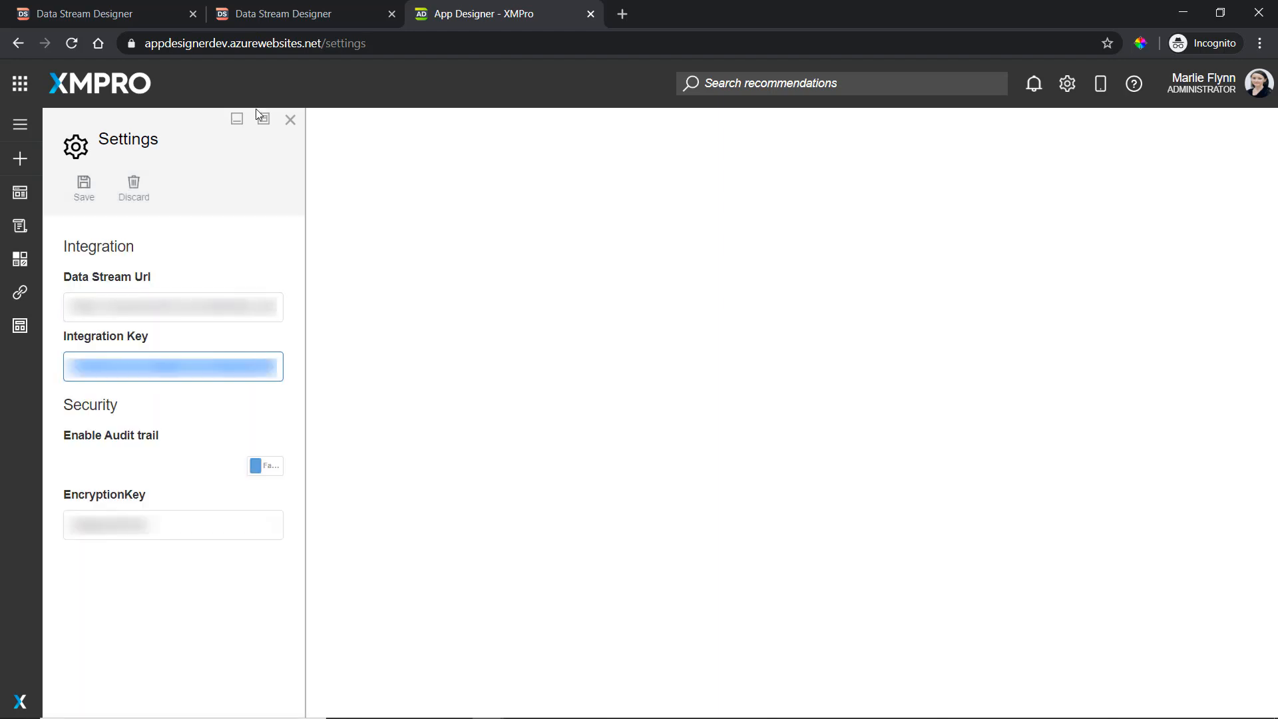
left_click(283, 15)
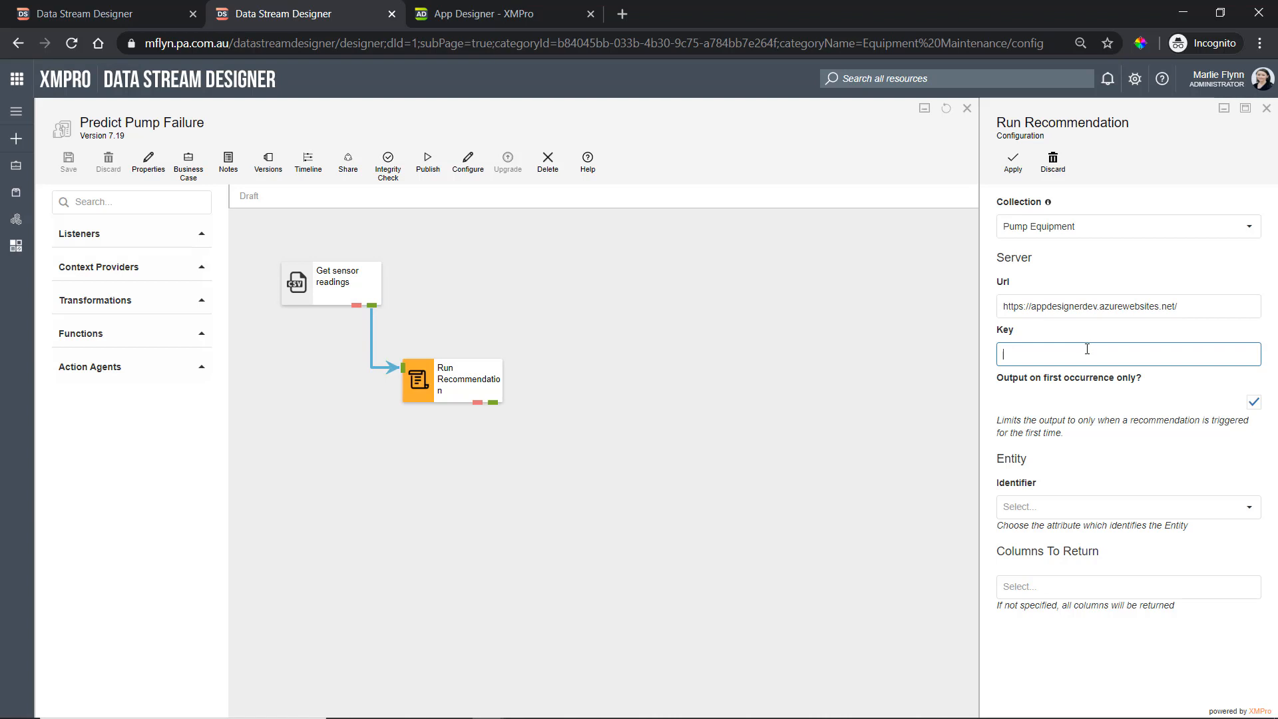
key("ctrl+v")
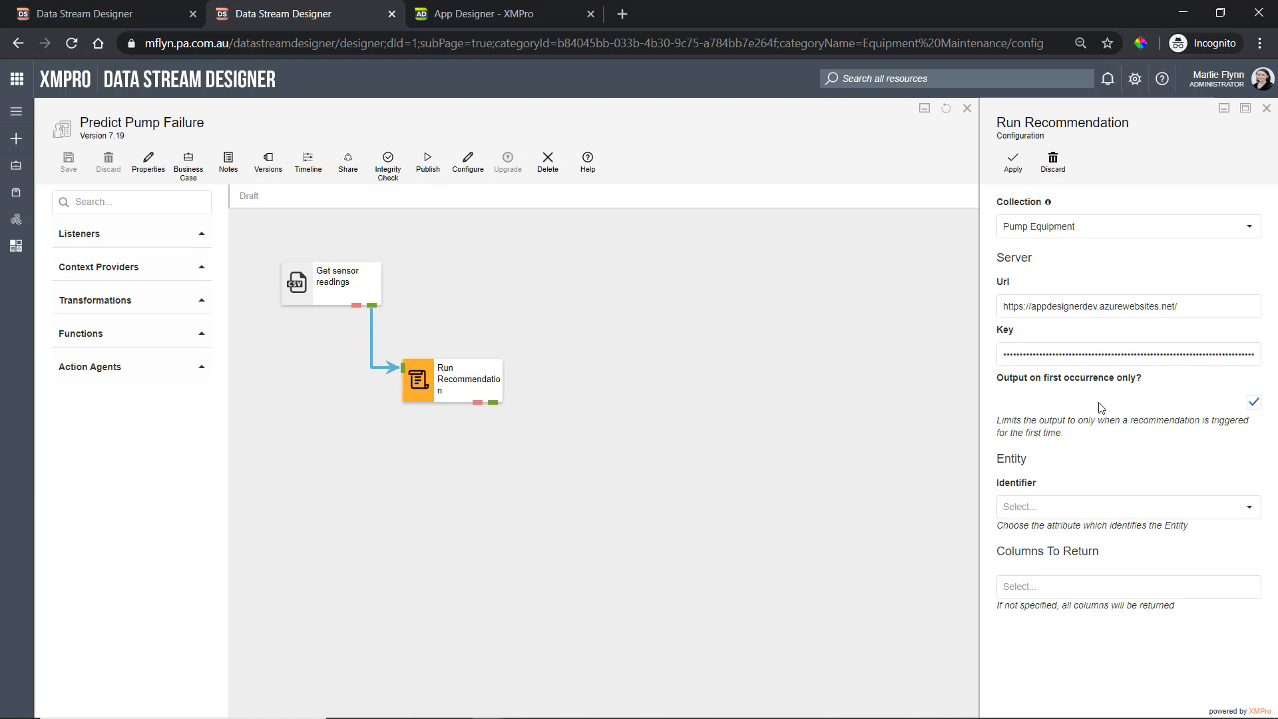
left_click(1070, 391)
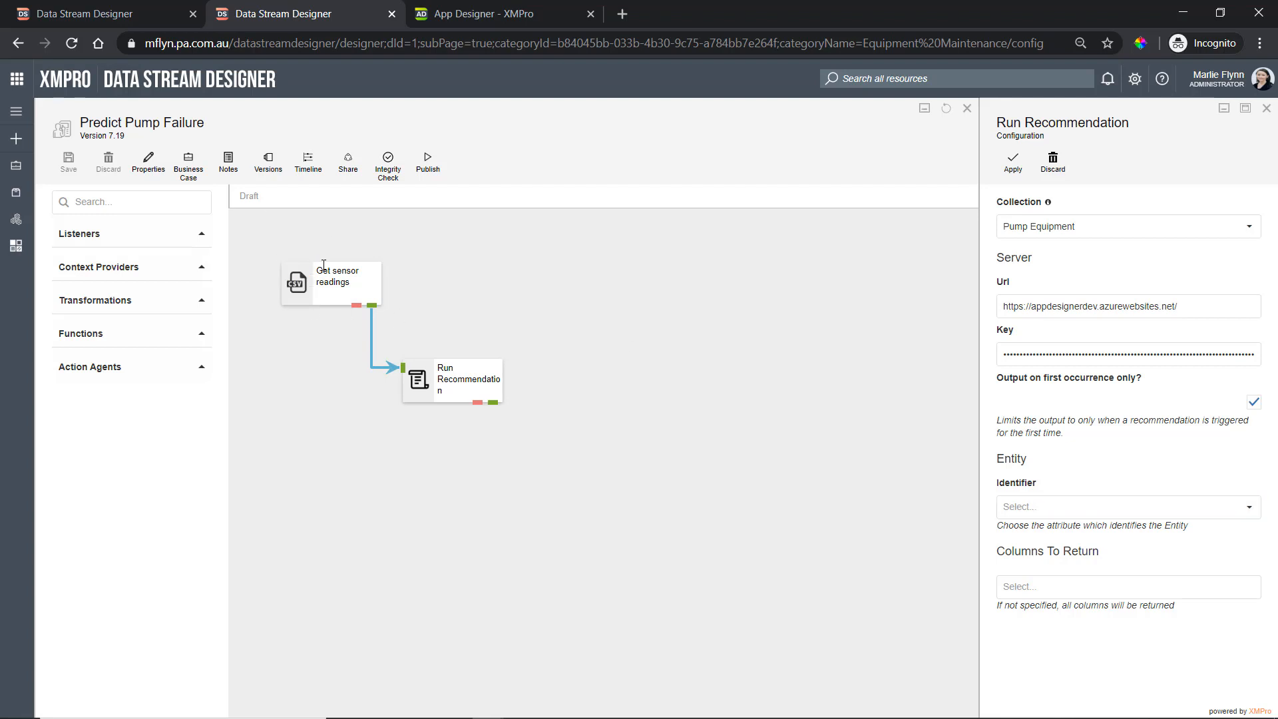
- Set the entity Identifier of the Run Recommendation agent to ReadingNo
left_click(1020, 506)
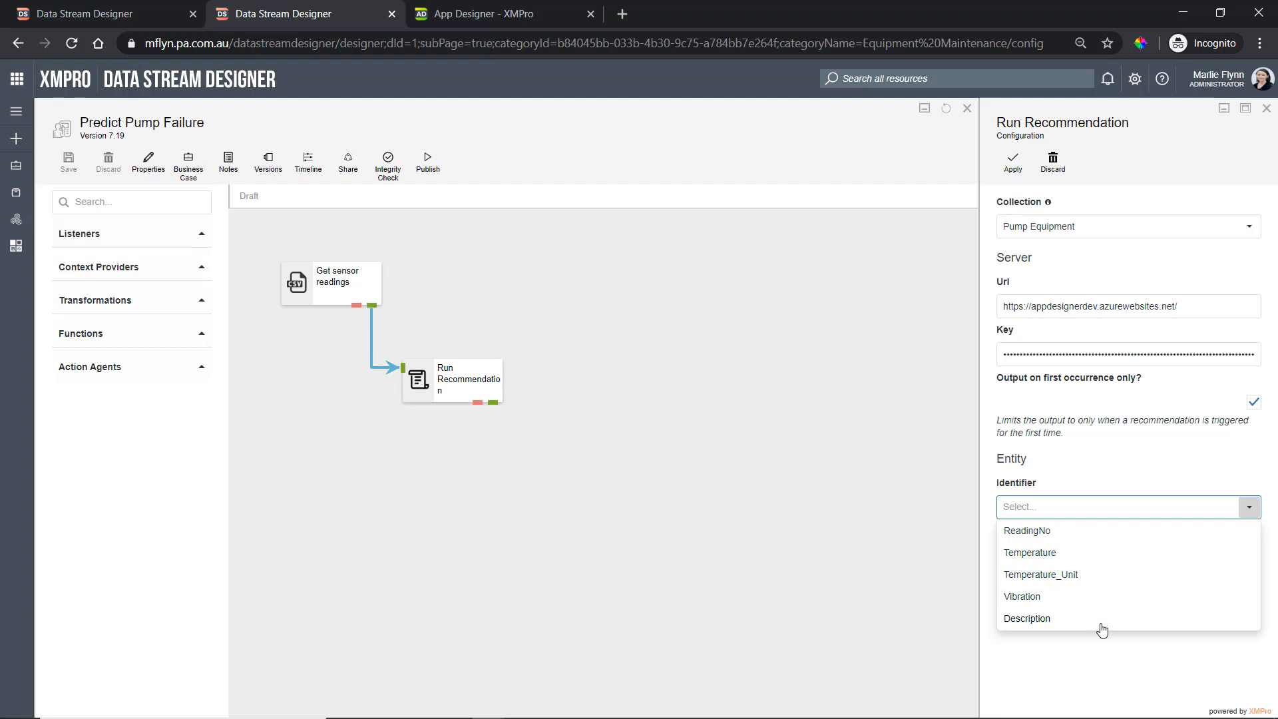
left_click(1059, 539)
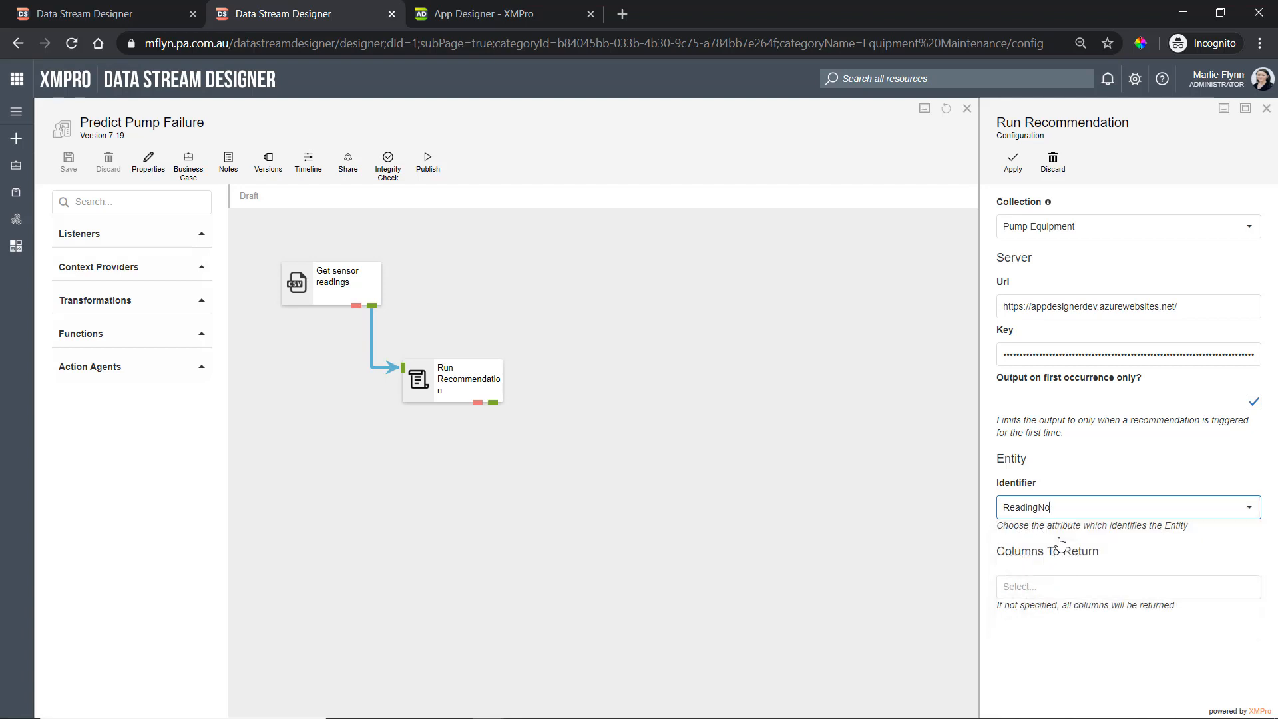
left_click(1062, 572)
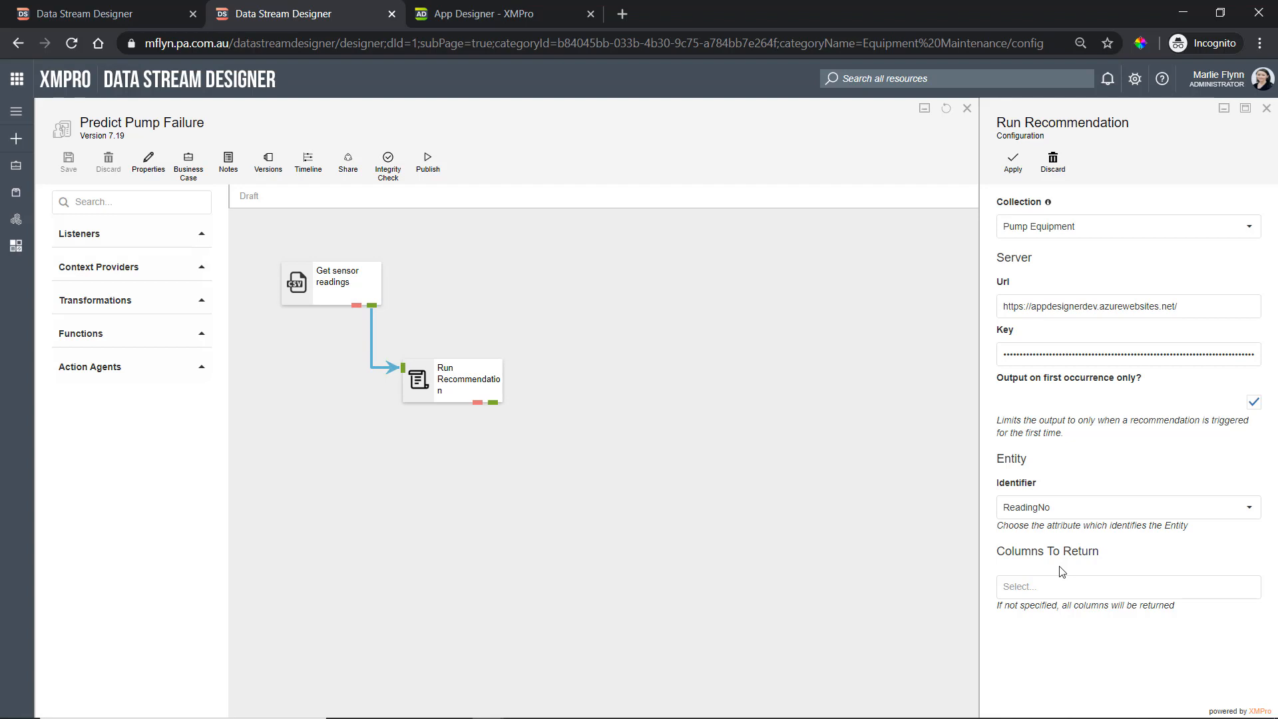
- Select all columns to return from Run Recommendation and save the applied configuration in the data stream
left_click(1056, 586)
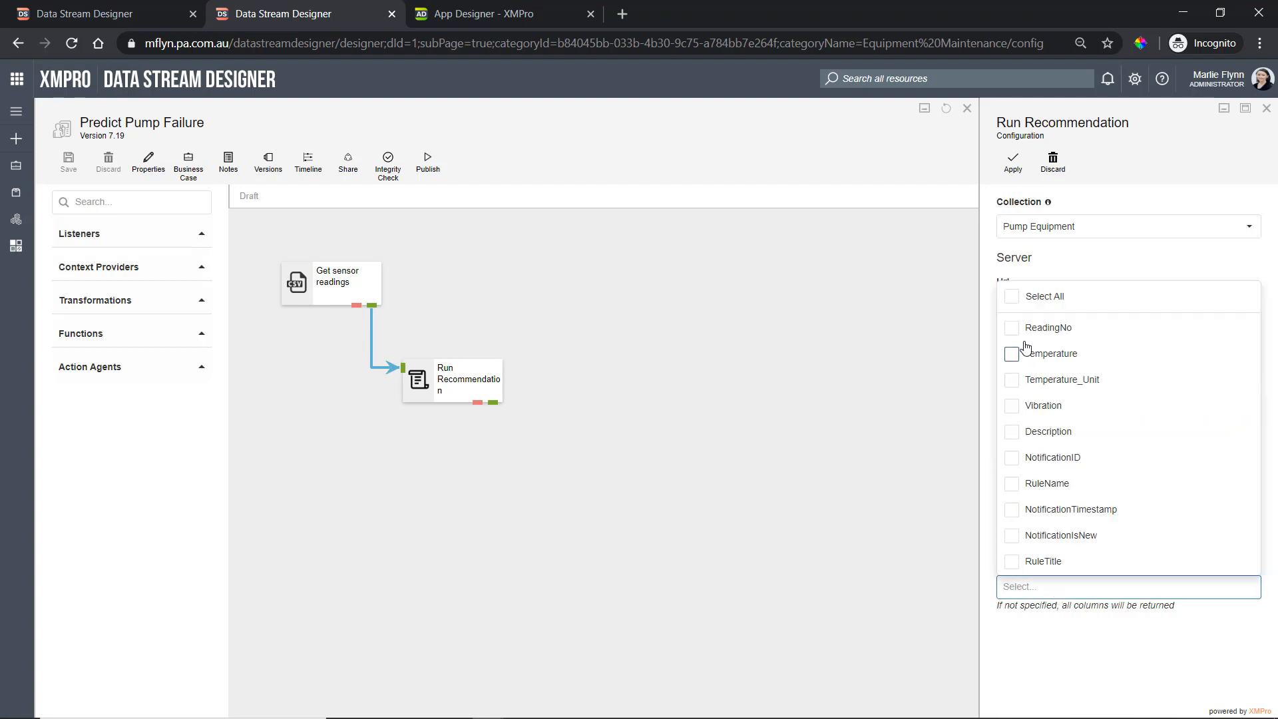
left_click(1013, 296)
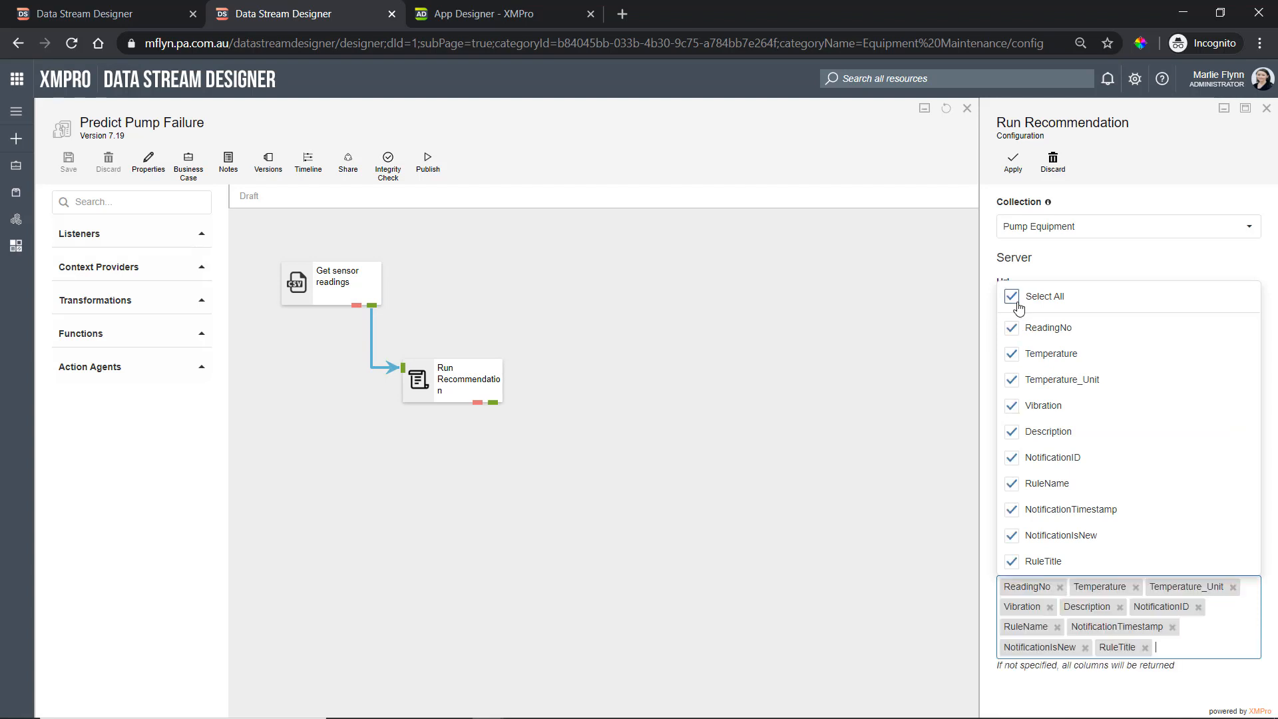
left_click(1053, 679)
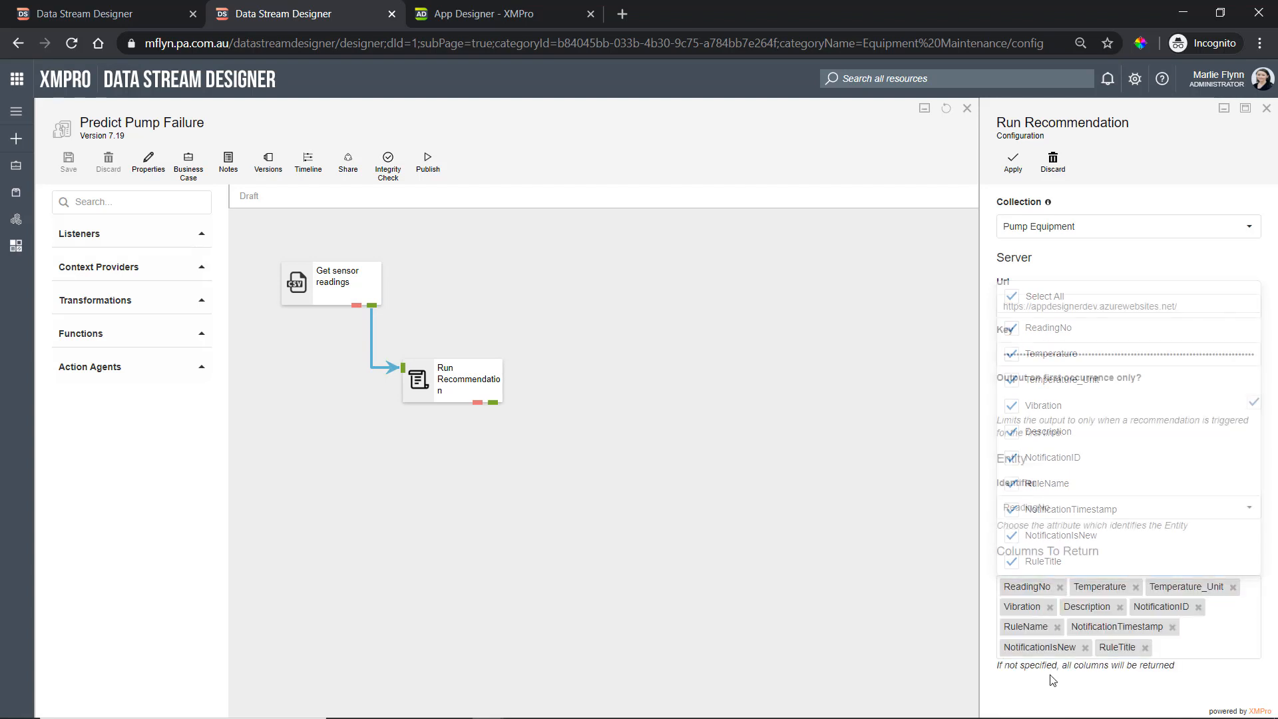
left_click(1007, 162)
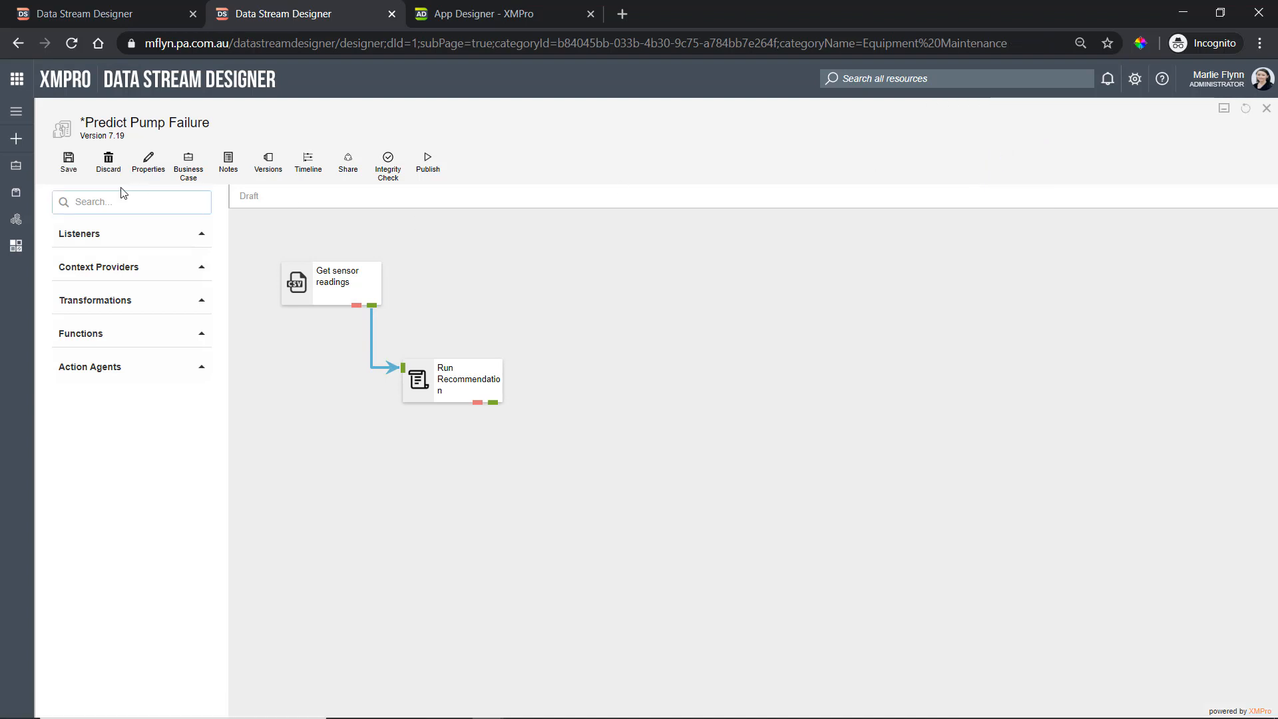
left_click(68, 163)
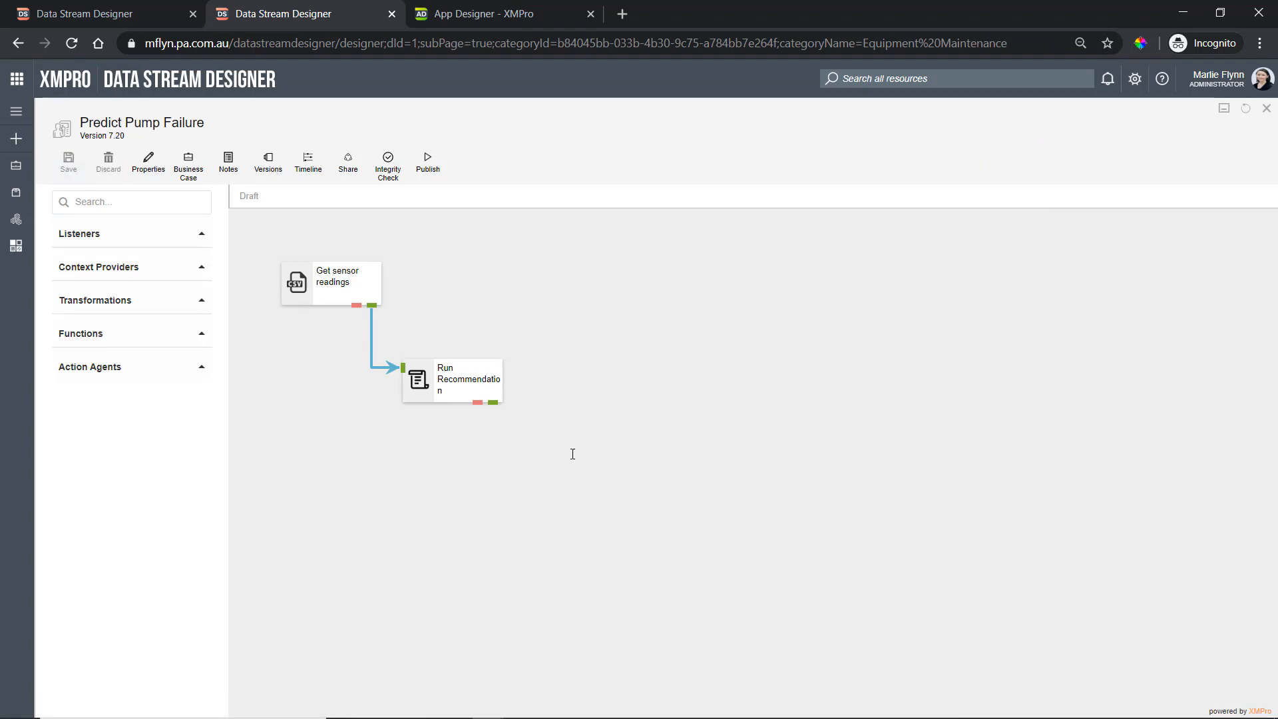